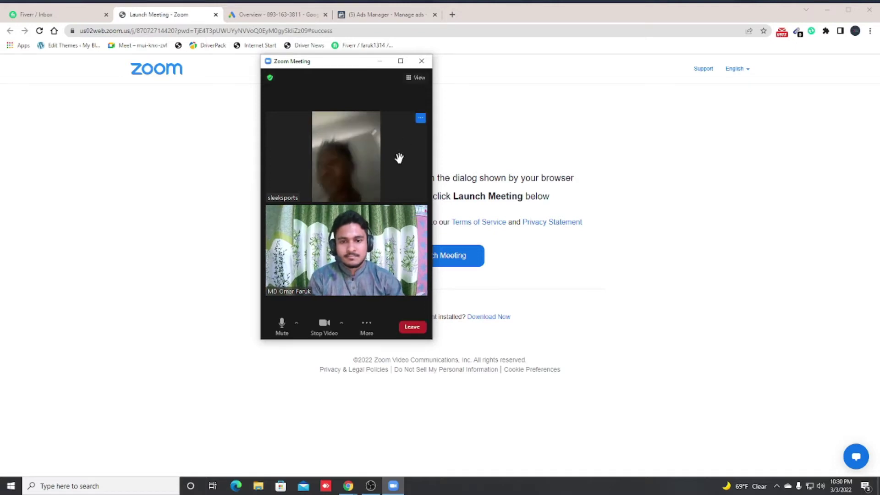
# - Move the Zoom meeting window clear of the page and highlight the suspicious-payments notice on the Google Ads overview
pyautogui.moveTo(339, 65); pyautogui.dragTo(768, 63)
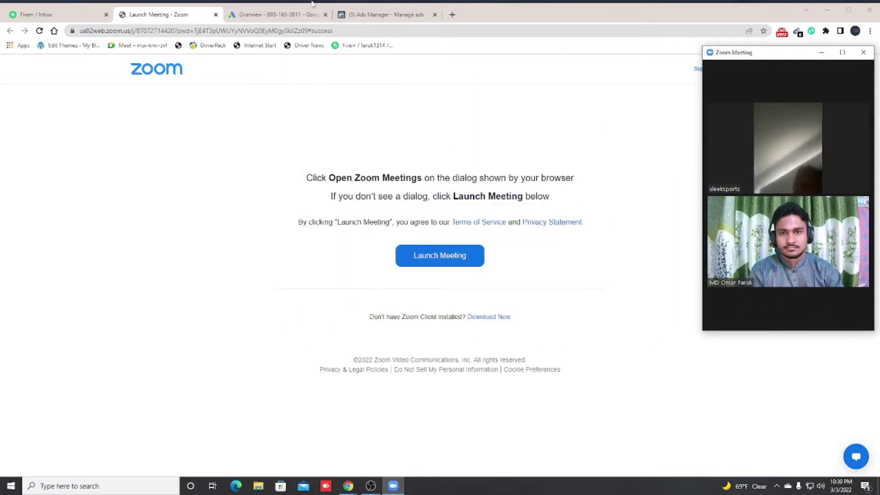
pyautogui.click(381, 16)
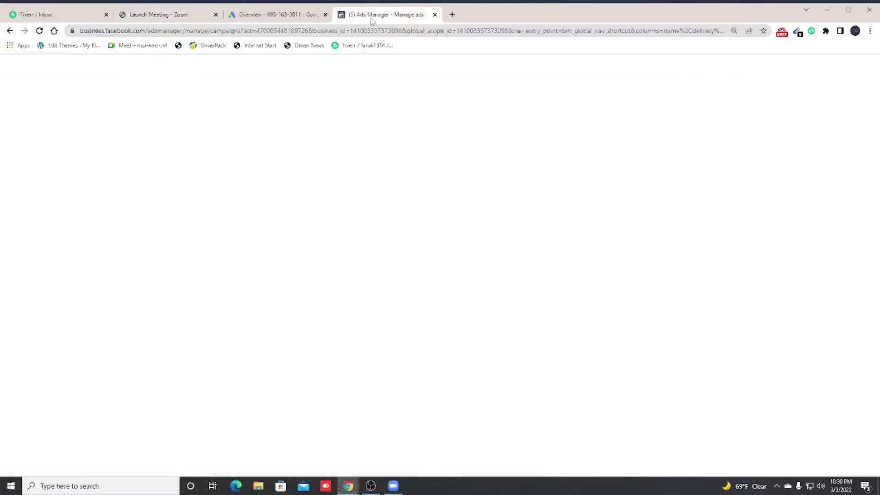
pyautogui.click(279, 15)
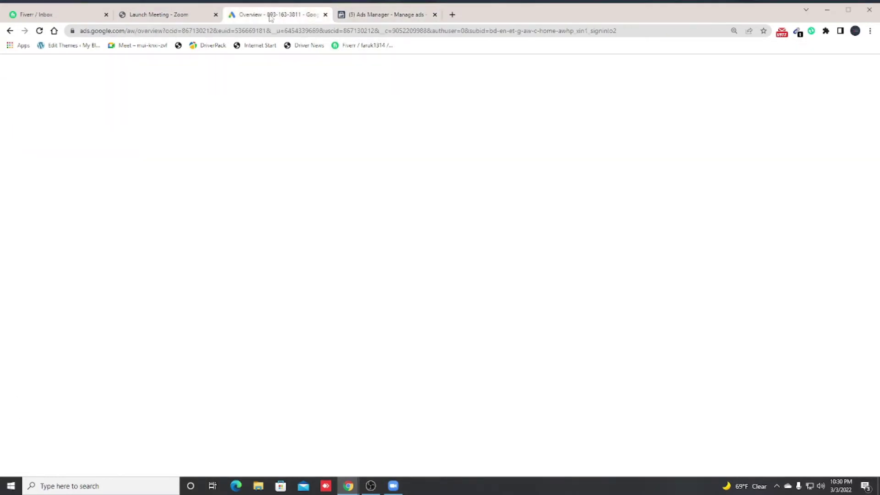
pyautogui.click(365, 15)
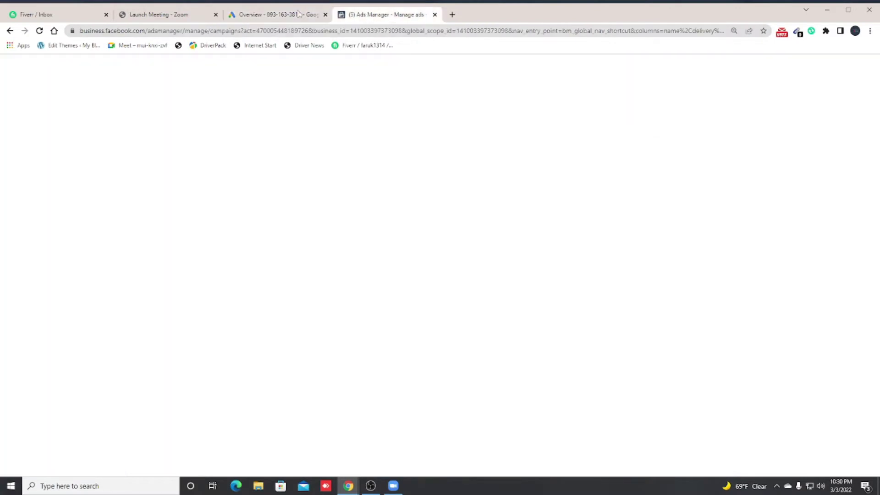
pyautogui.click(268, 14)
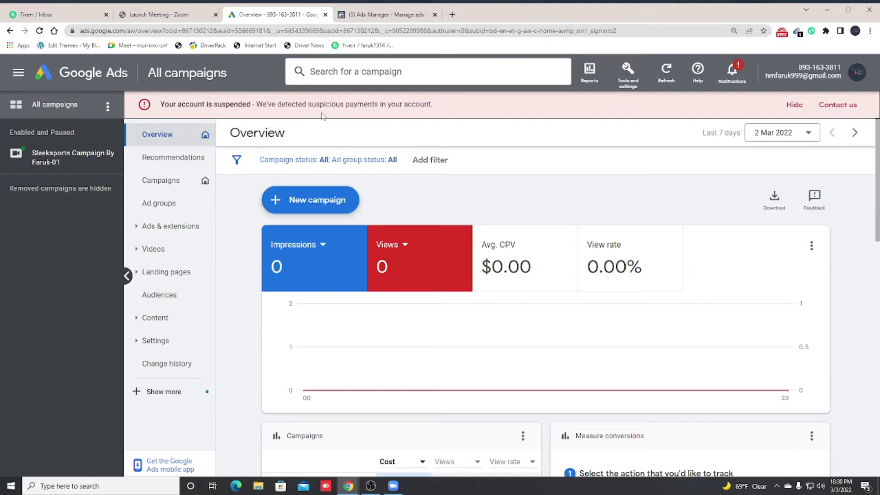
pyautogui.moveTo(433, 105); pyautogui.dragTo(259, 101)
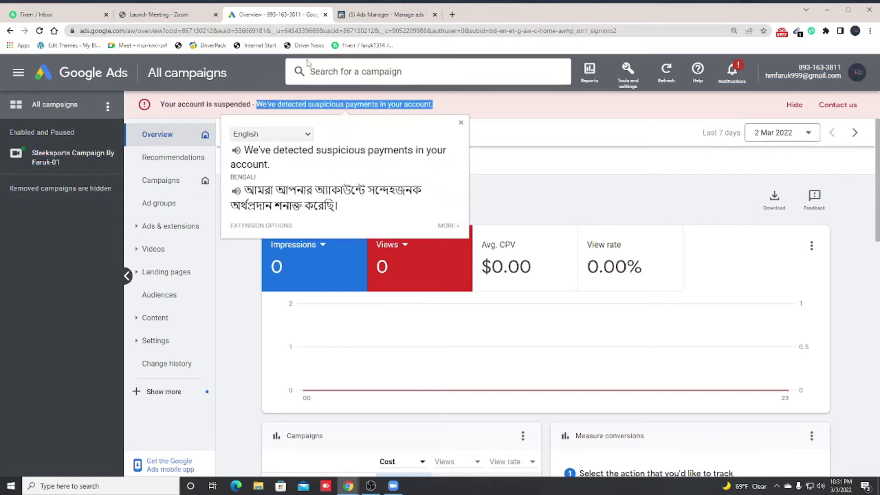
# - Open the wearsleeksports campaign list in Facebook Ads Manager and reposition the Zoom meeting window over it
pyautogui.click(365, 18)
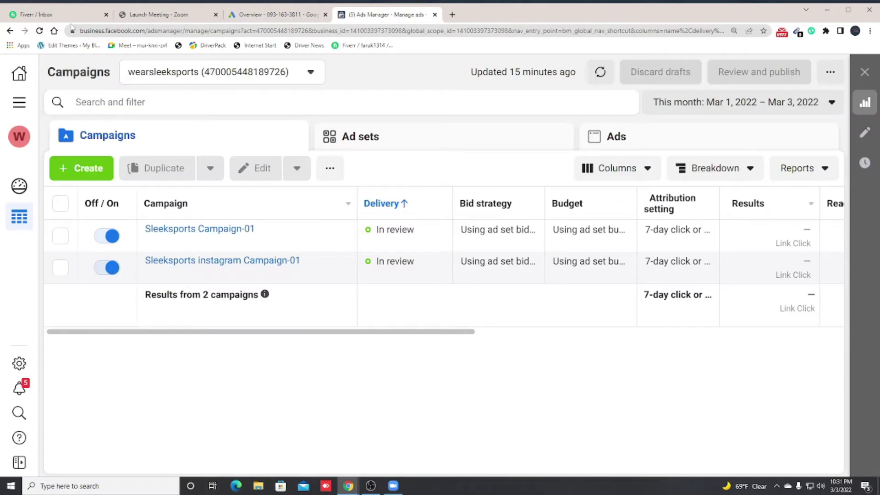
pyautogui.click(393, 487)
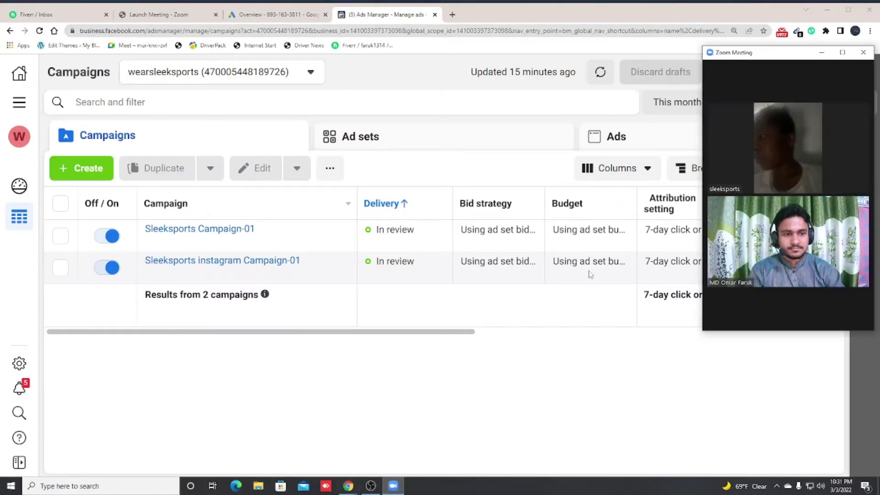
pyautogui.moveTo(749, 183)
pyautogui.moveTo(789, 52); pyautogui.dragTo(789, 100)
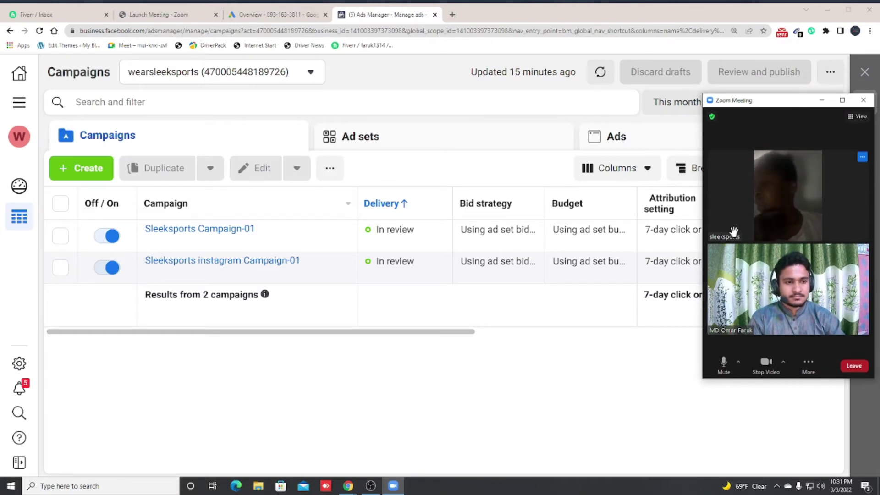
pyautogui.moveTo(794, 106); pyautogui.dragTo(777, 70)
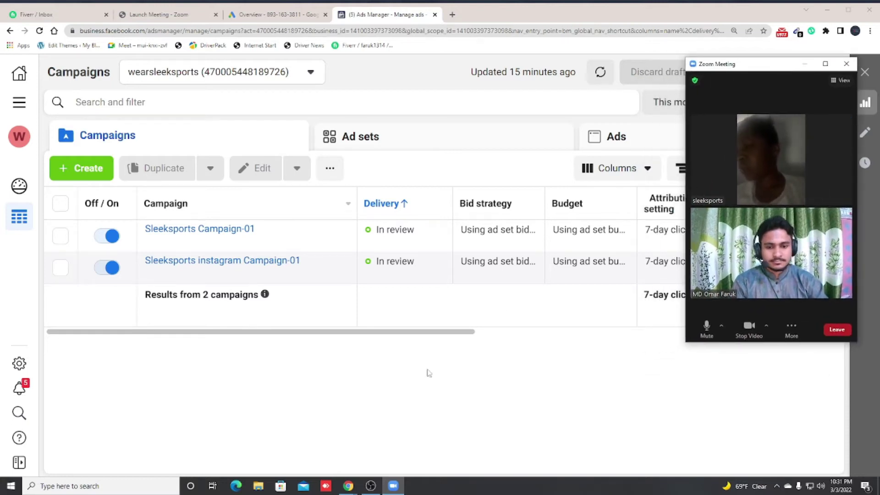
# - Check the OBS recording and return to the Google Ads overview
pyautogui.click(371, 486)
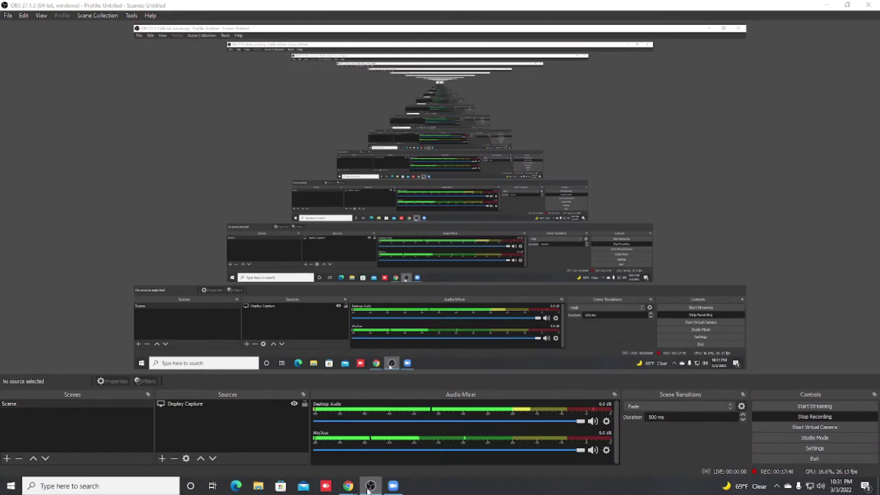
pyautogui.click(370, 487)
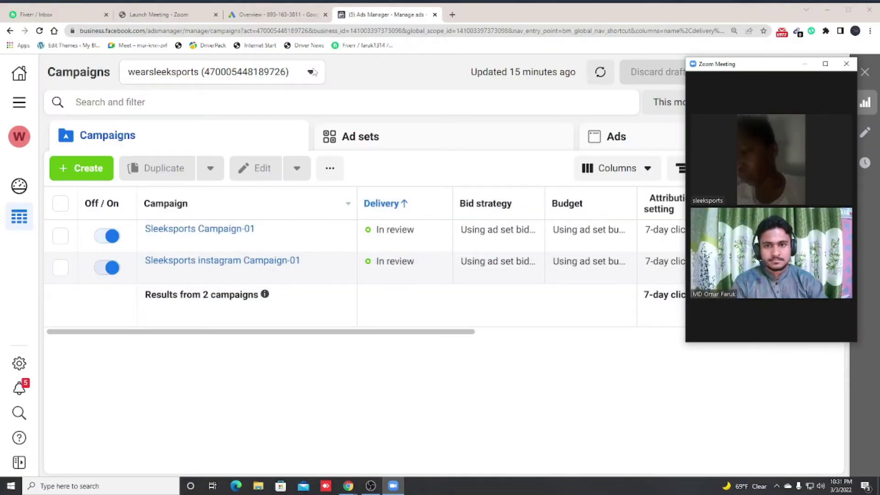
pyautogui.click(269, 15)
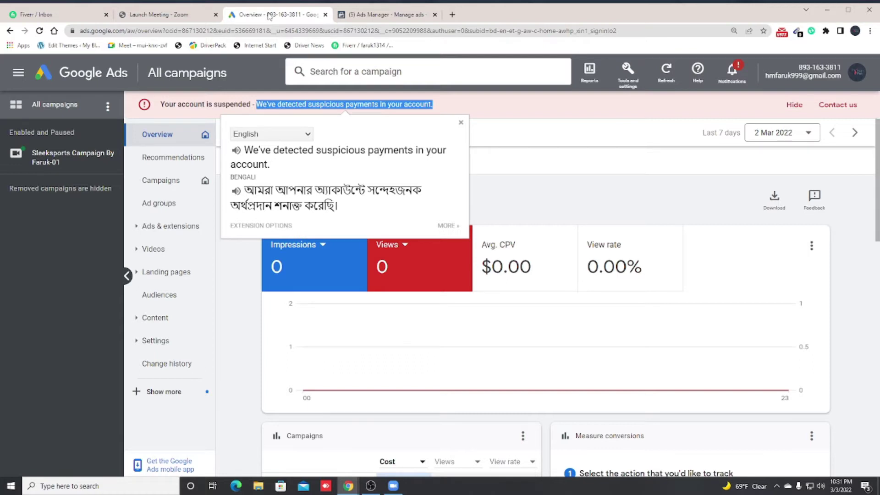
pyautogui.click(371, 487)
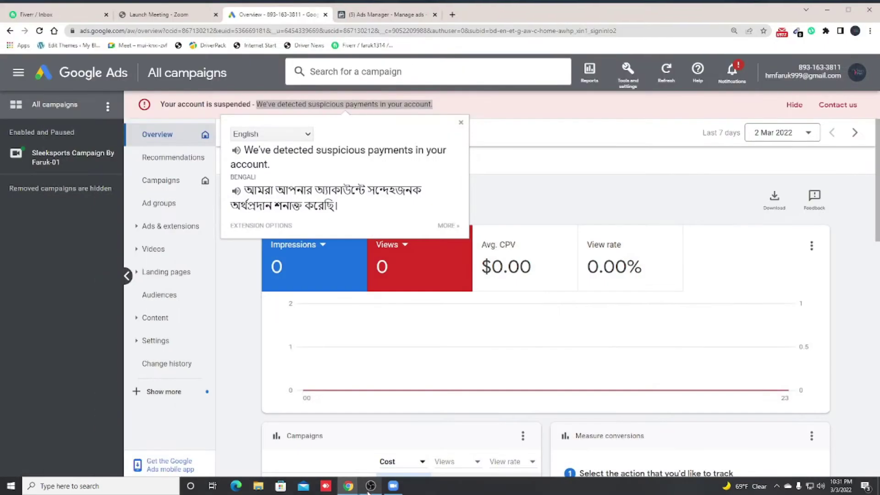
pyautogui.click(369, 487)
# - Bring up the Zoom meeting and dismiss the translation popup covering the Google Ads overview
pyautogui.click(394, 487)
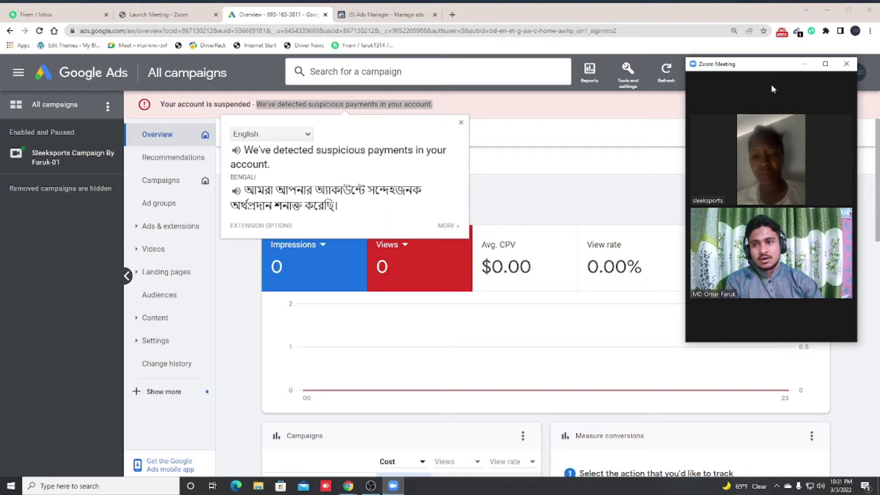
pyautogui.click(506, 141)
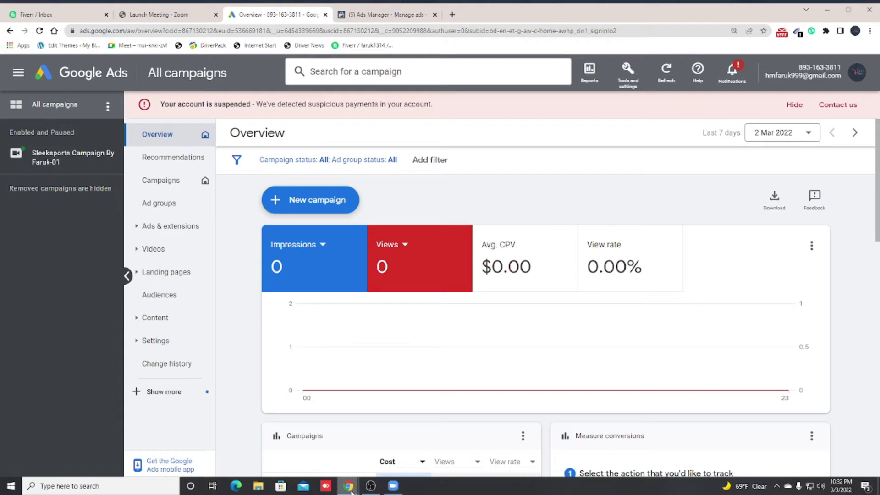
pyautogui.click(393, 487)
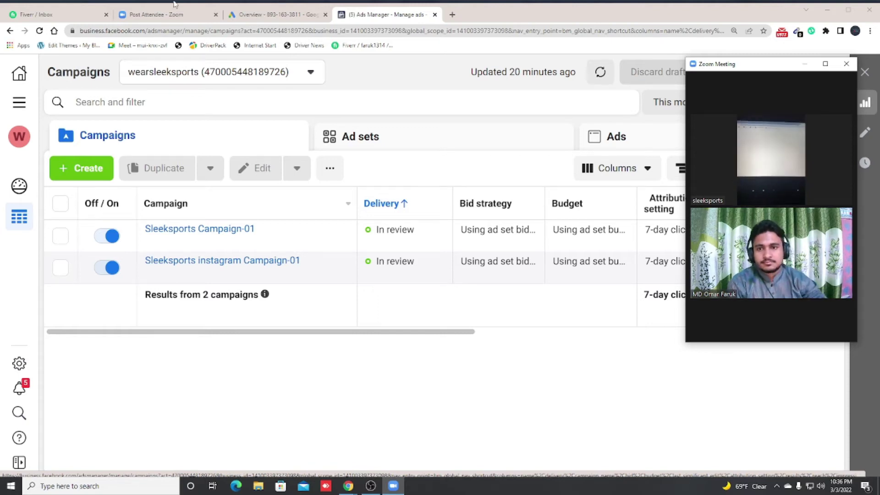
# - Compare the Google Ads overview with the Facebook Ads Manager campaign list, and bring the Zoom meeting back into view
pyautogui.click(279, 15)
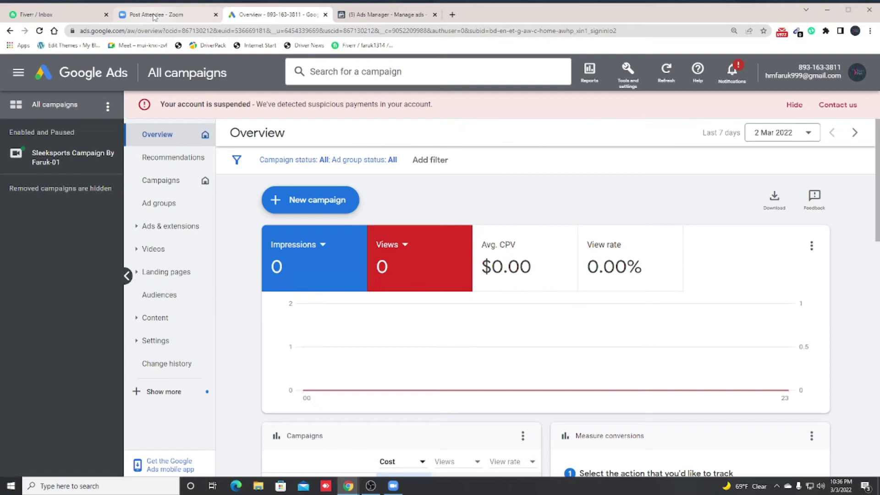
pyautogui.click(154, 17)
pyautogui.click(278, 16)
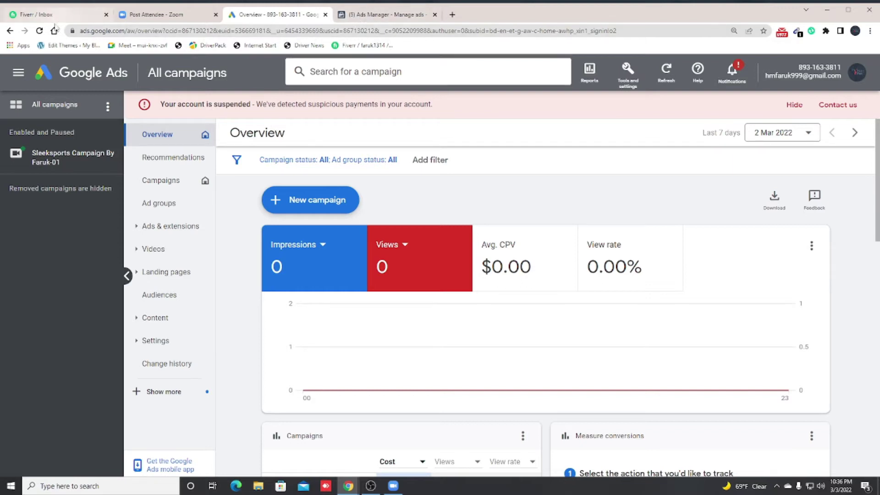
pyautogui.click(357, 15)
pyautogui.click(282, 15)
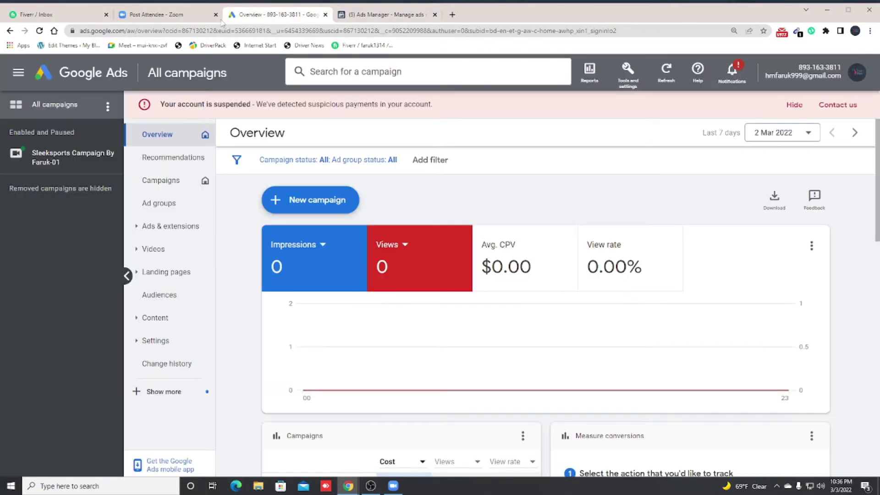
pyautogui.click(186, 18)
pyautogui.click(275, 15)
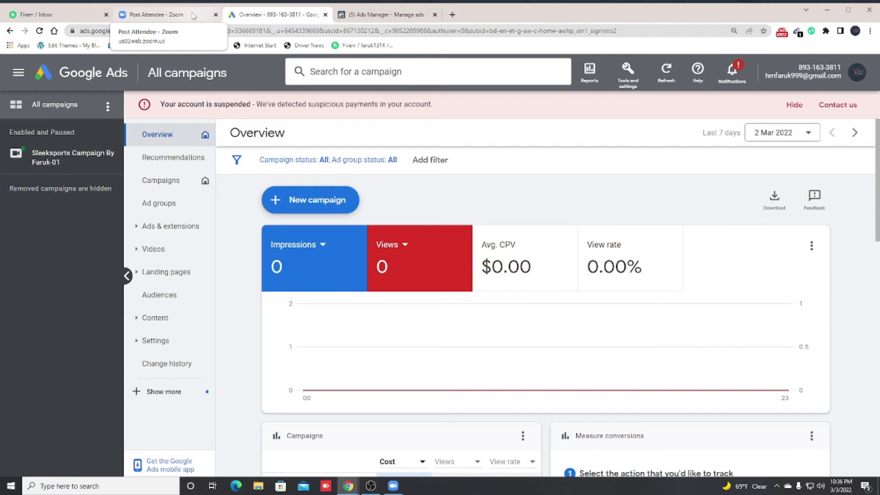
pyautogui.click(366, 14)
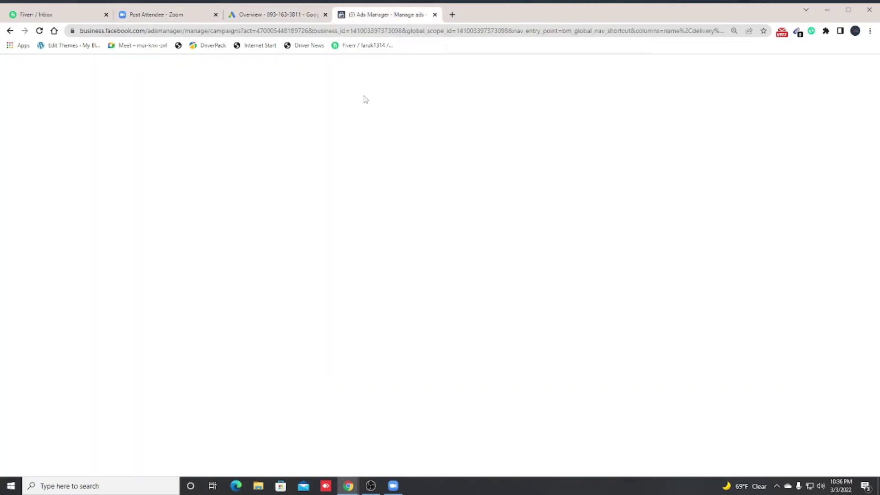
pyautogui.click(349, 488)
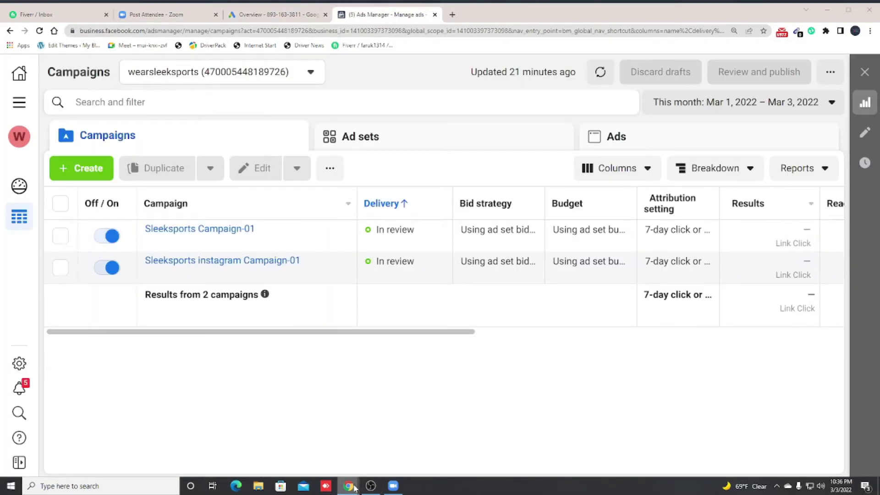
pyautogui.click(393, 485)
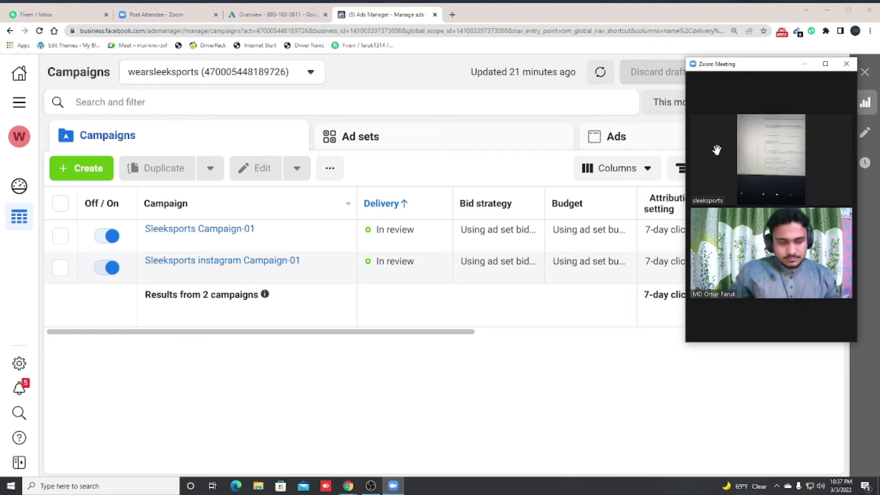
pyautogui.moveTo(706, 152)
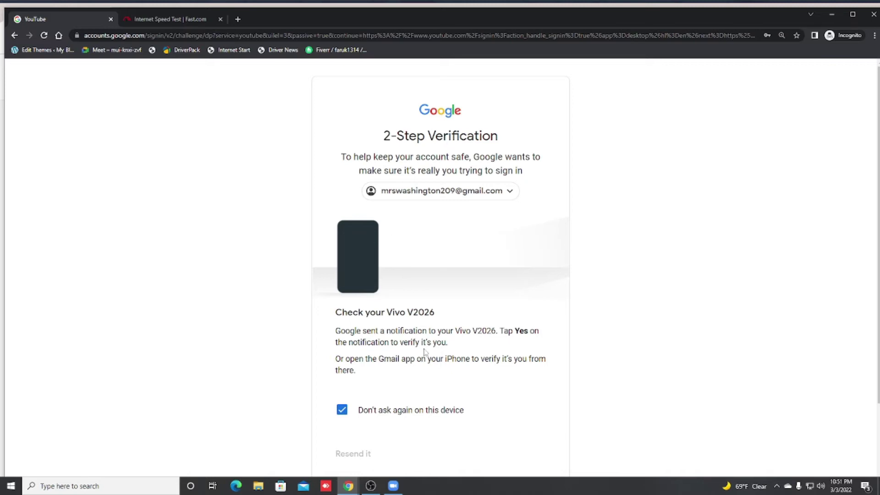
# - Share the entire screen, showing the client's YouTube home page, with the participants of the Zoom meeting
pyautogui.scroll(-2, 380, 358)
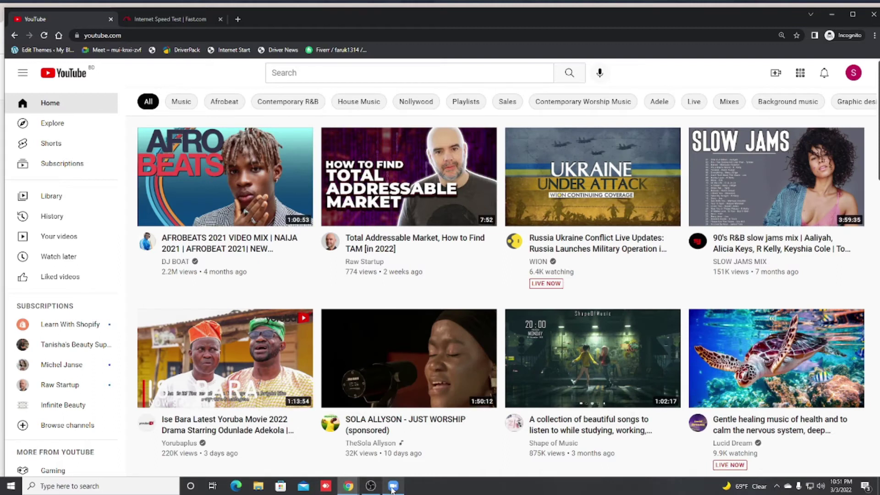
pyautogui.click(395, 489)
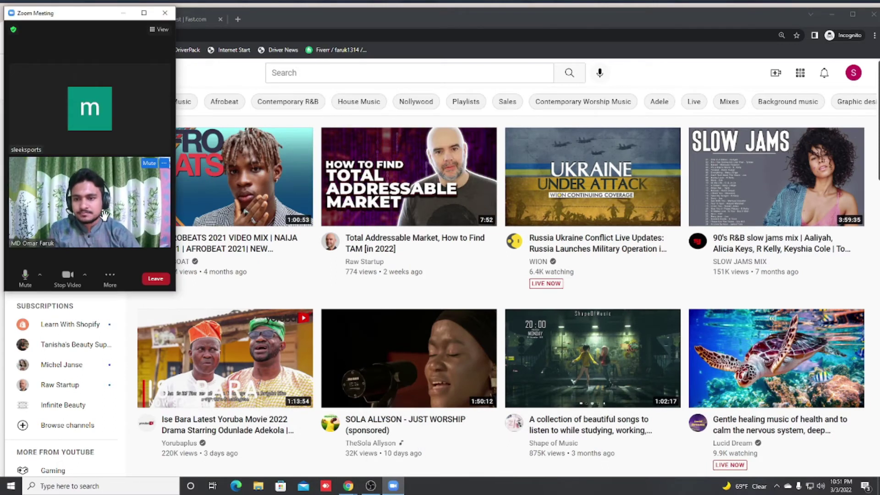
pyautogui.click(110, 277)
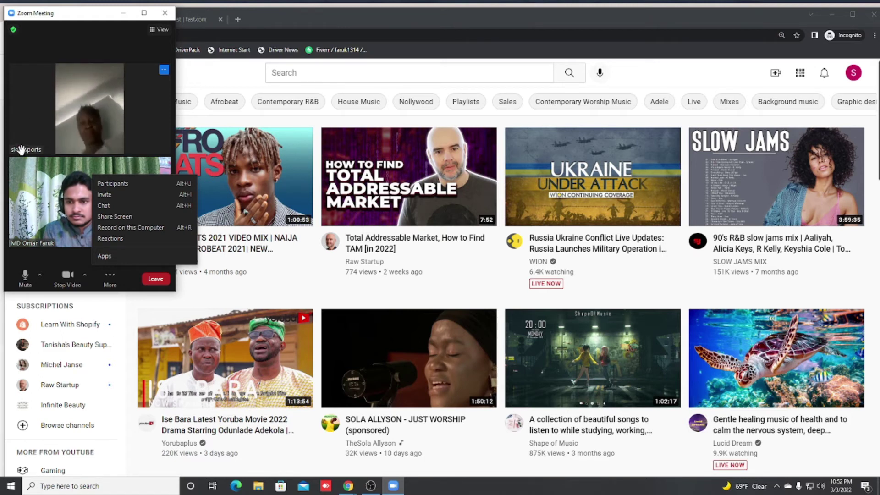
pyautogui.click(56, 29)
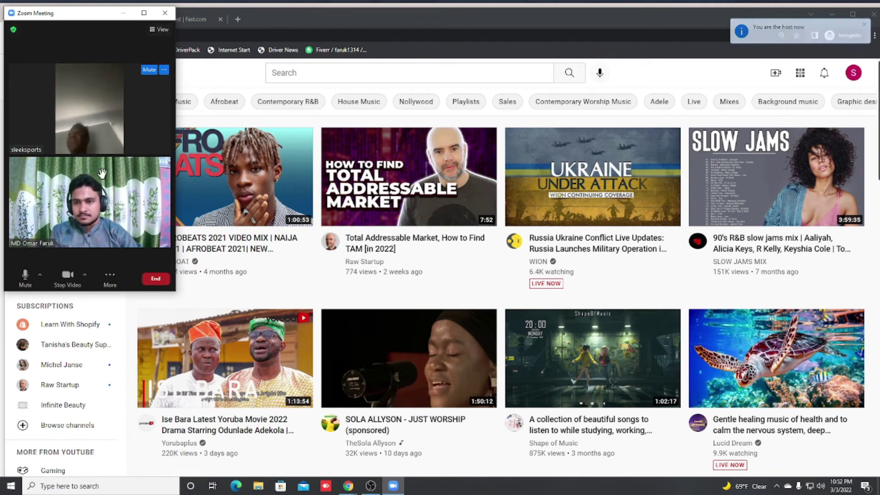
pyautogui.click(111, 274)
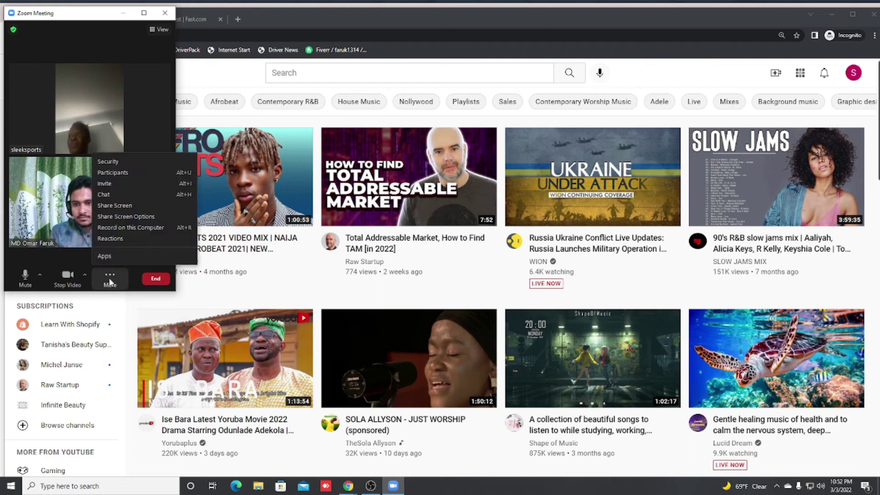
pyautogui.click(112, 205)
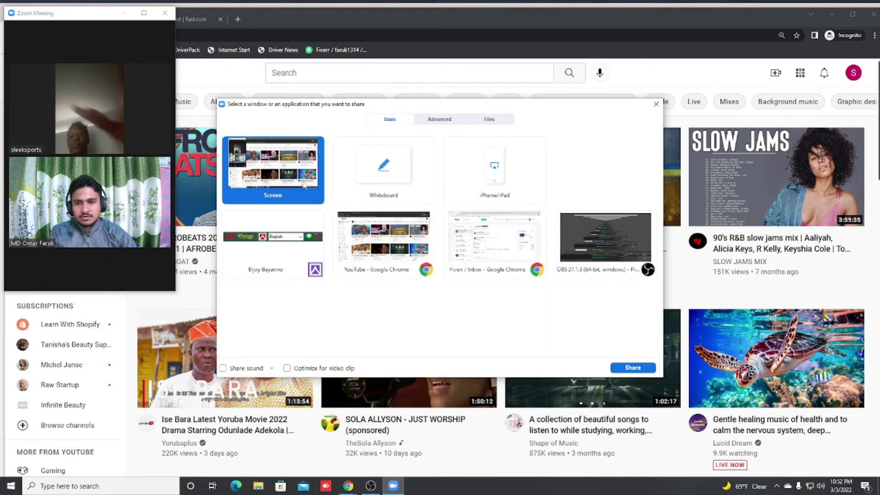
pyautogui.click(633, 368)
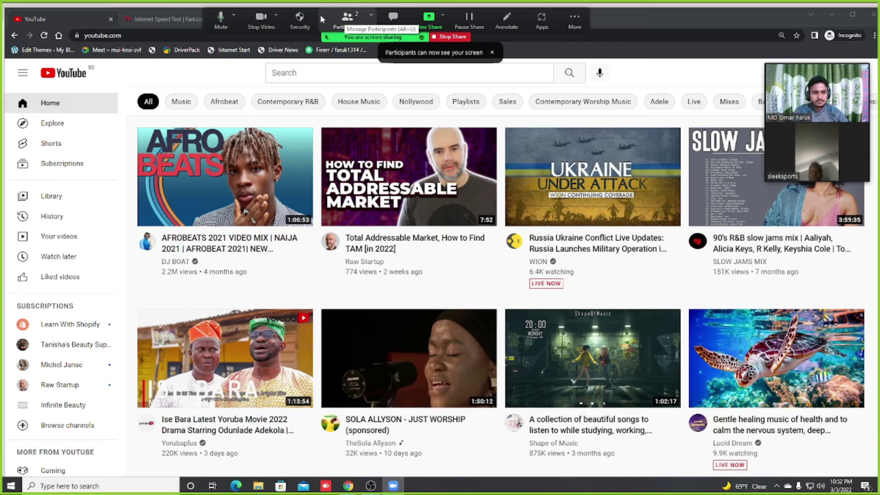
# - Open the channel's videos in YouTube Studio and inspect the copyright claim on "The stylish apparel empowering women's values"
pyautogui.scroll(-3, 177, 121)
pyautogui.scroll(3, 177, 120)
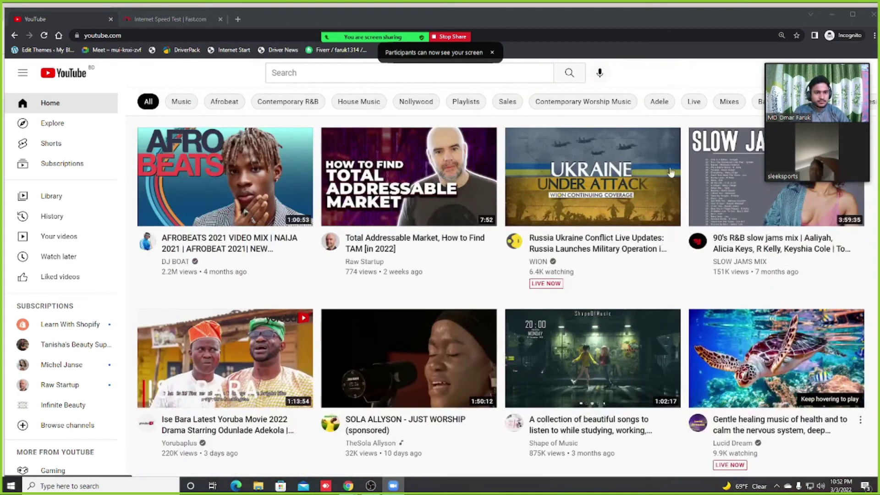
pyautogui.click(49, 240)
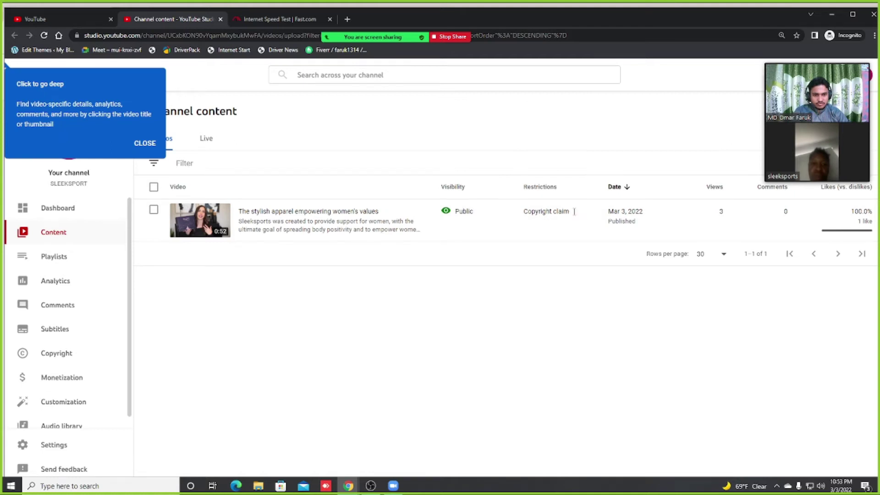
pyautogui.moveTo(574, 211); pyautogui.dragTo(521, 211)
pyautogui.click(531, 213)
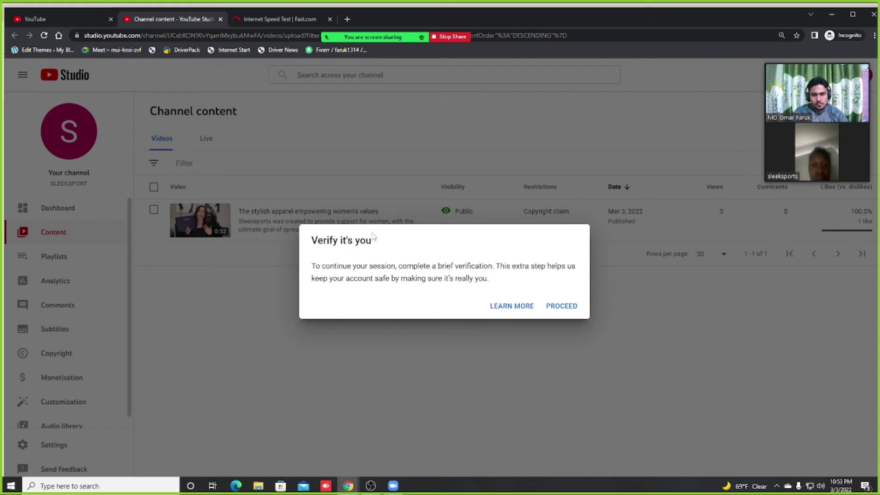
# - Proceed with the identity verification for the YouTube Studio session, and dismiss the Studio search tip over the channel content
pyautogui.click(556, 307)
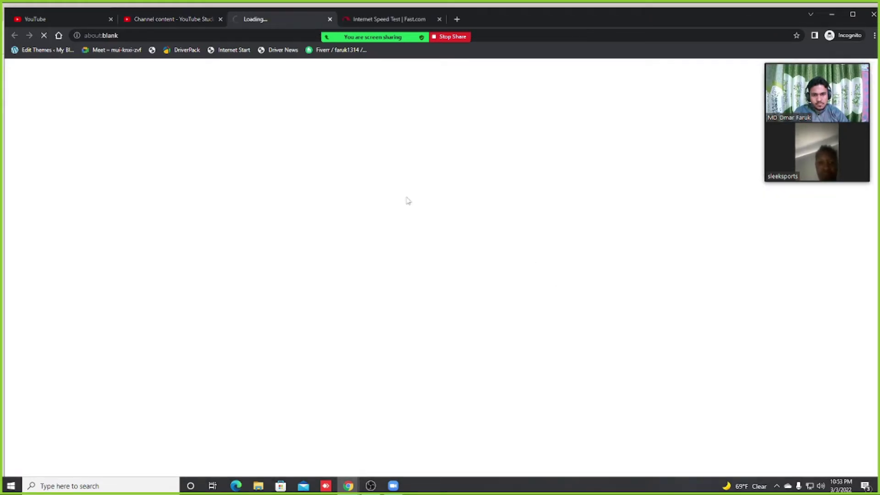
pyautogui.click(169, 20)
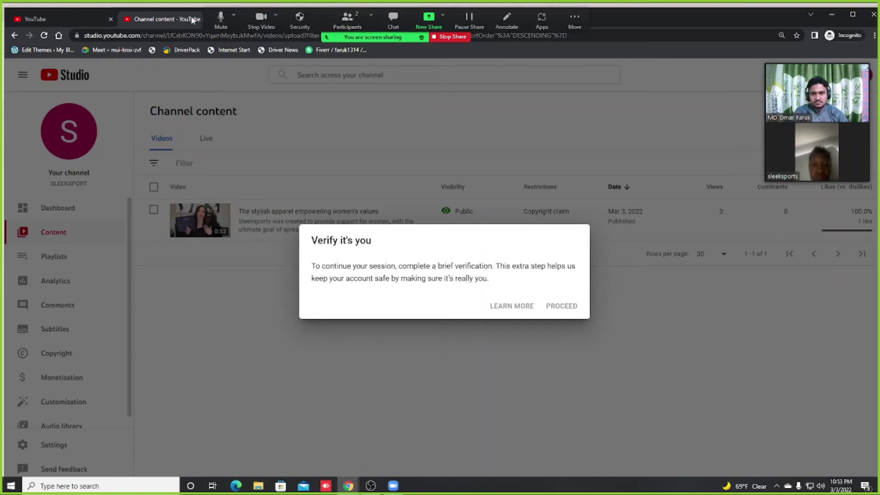
pyautogui.click(285, 18)
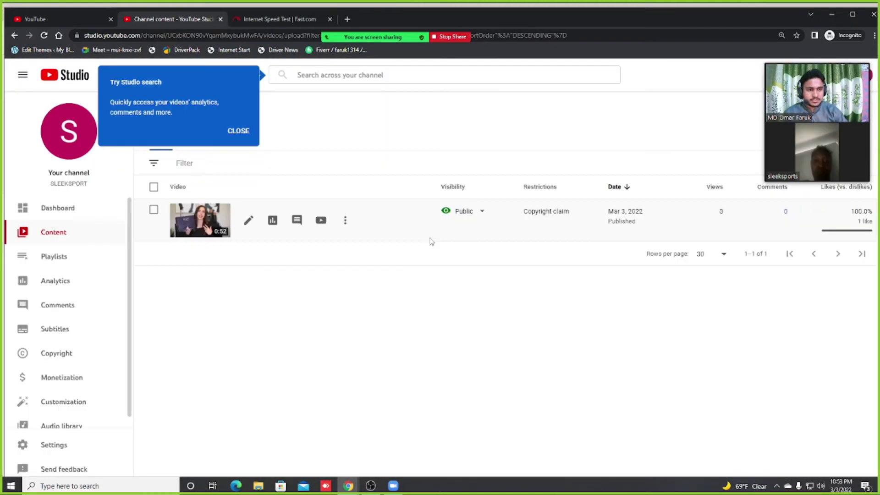
pyautogui.click(238, 131)
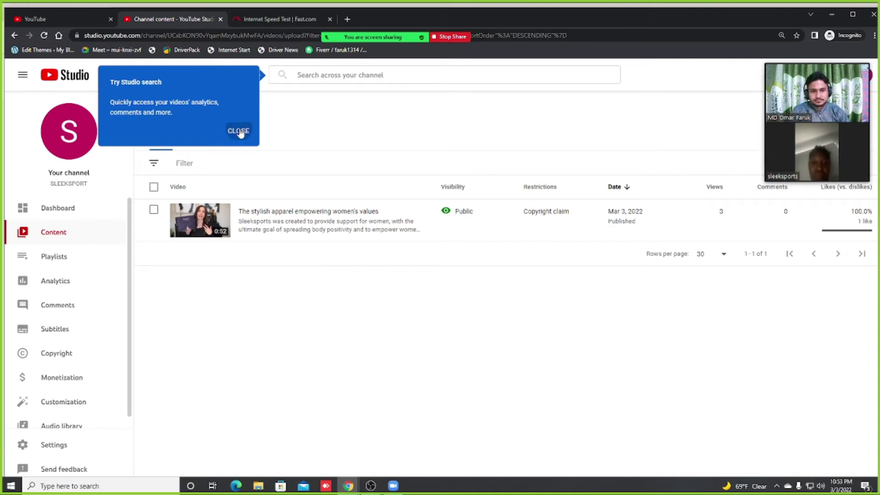
# - Copy the explanation text from the copyright claim notice of "The stylish apparel empowering women's values"
pyautogui.moveTo(544, 212)
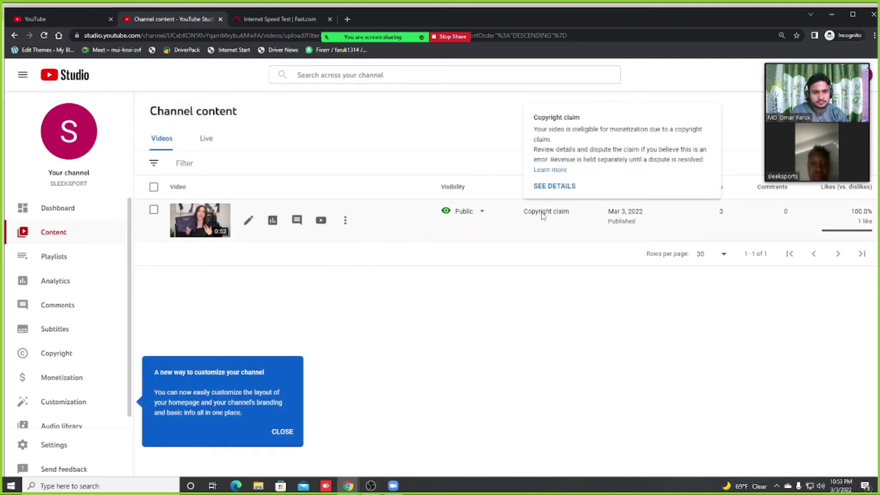
pyautogui.moveTo(533, 129); pyautogui.dragTo(707, 165)
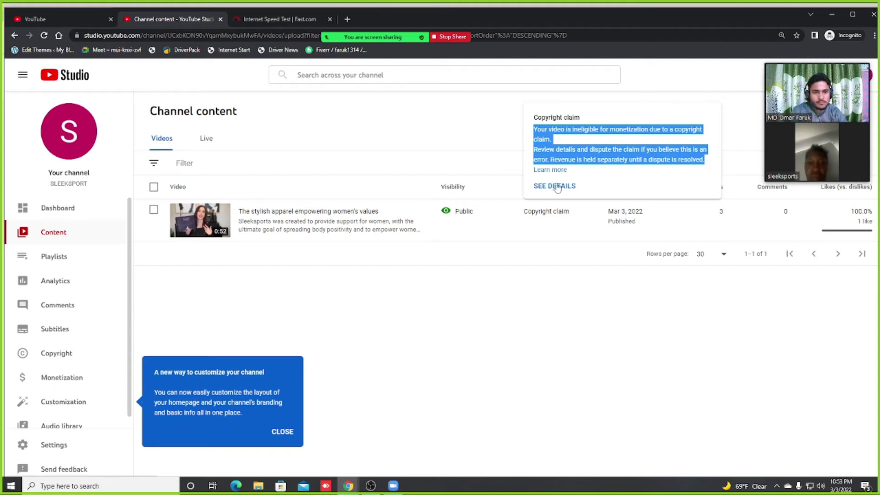
pyautogui.rightClick(558, 147)
pyautogui.click(569, 155)
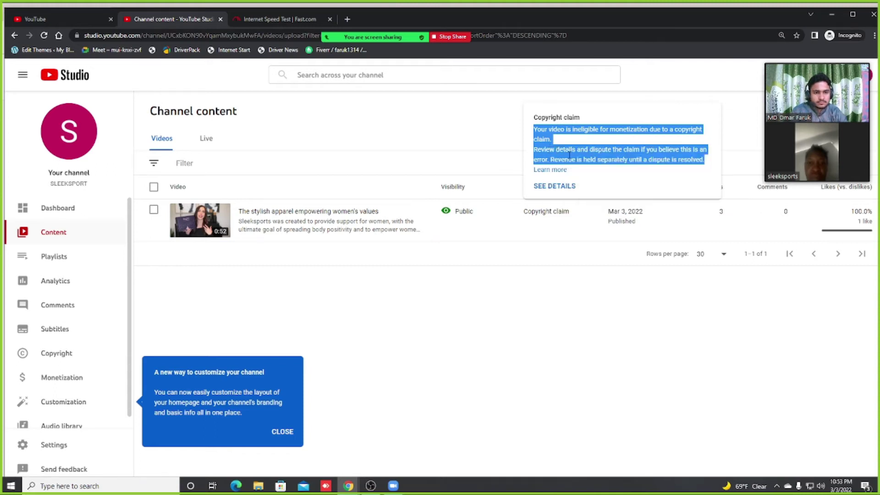
pyautogui.moveTo(544, 214)
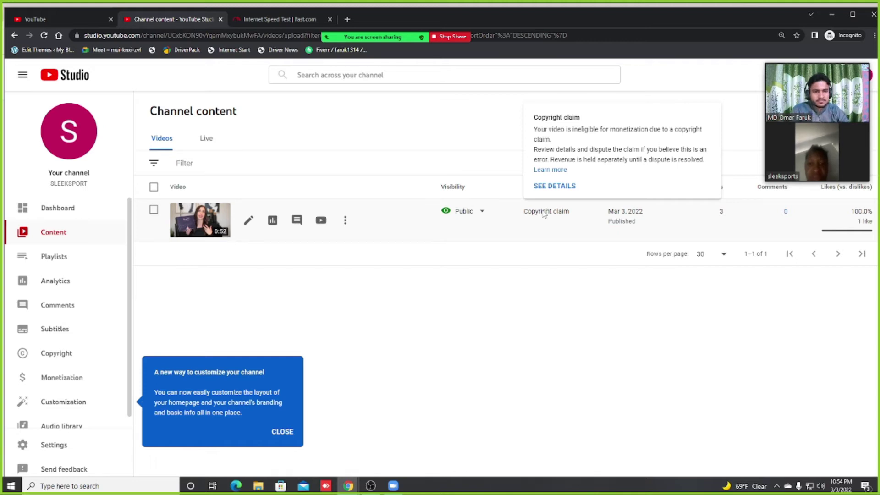
pyautogui.moveTo(533, 130); pyautogui.dragTo(601, 130)
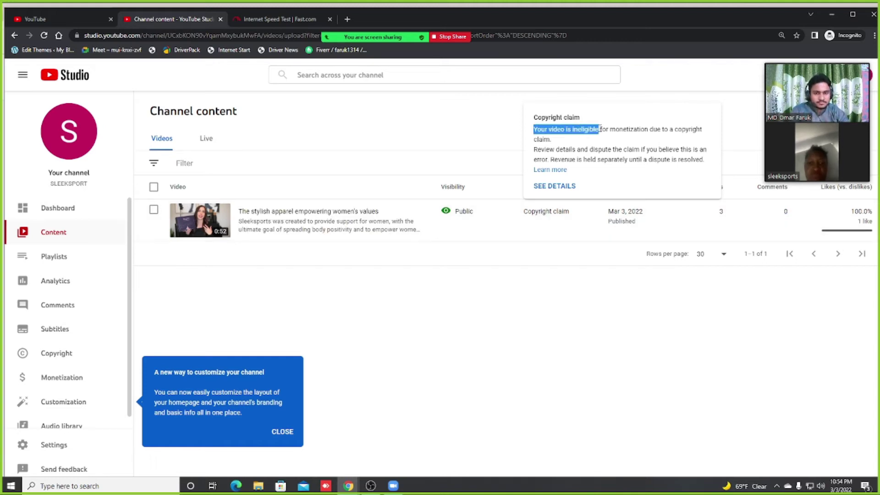
# - Open Google Translate in a new browser tab
pyautogui.click(347, 19)
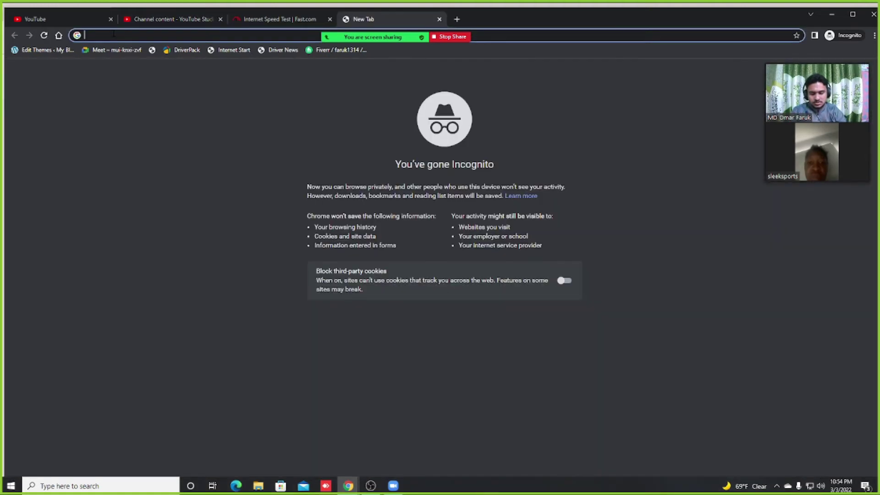
pyautogui.write('otr')
pyautogui.press('BackSpace')
pyautogui.press('BackSpace')
pyautogui.press('BackSpace')
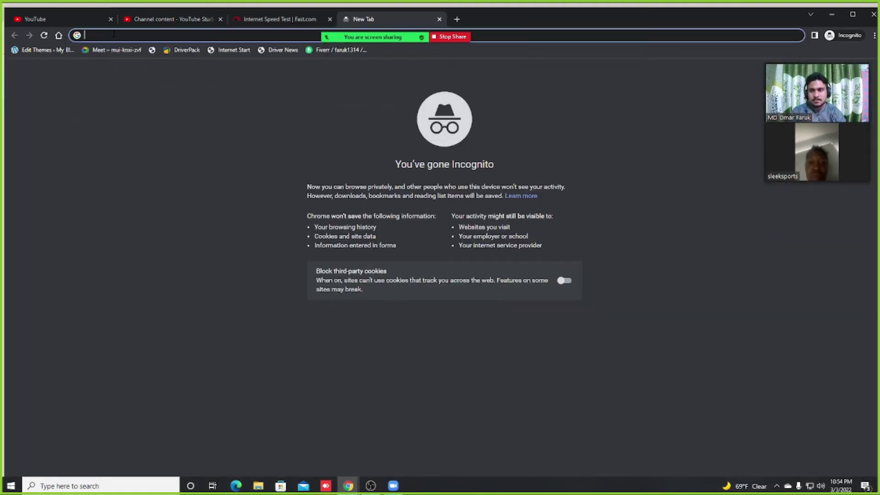
pyautogui.write('tra')
pyautogui.press('Return')
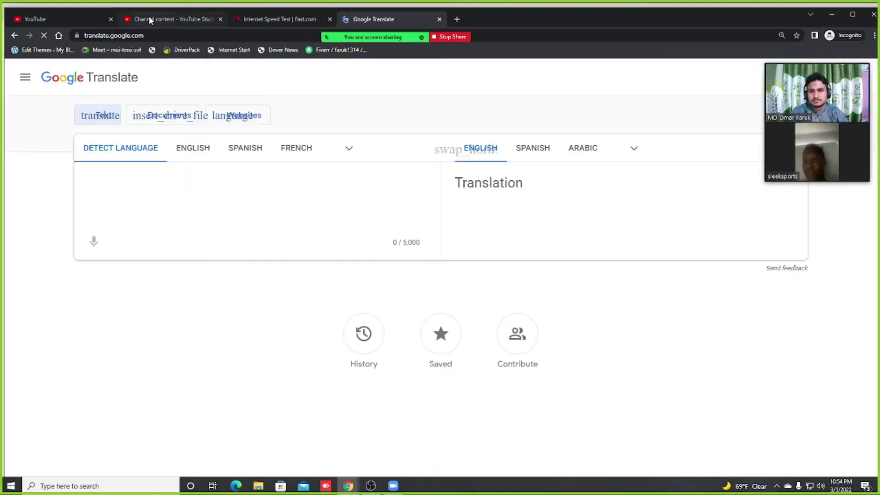
# - Paste the copied copyright claim text and translate it from English to Bengali
pyautogui.click(144, 179)
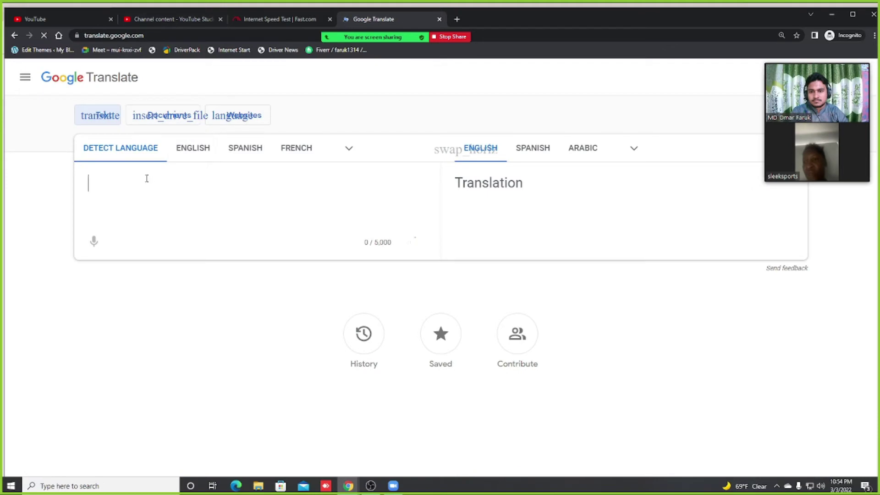
pyautogui.rightClick(143, 182)
pyautogui.click(173, 255)
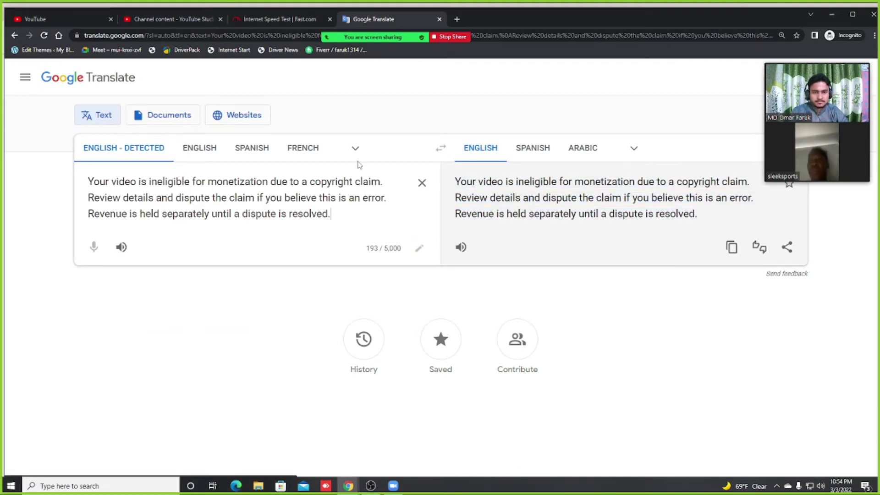
pyautogui.click(200, 153)
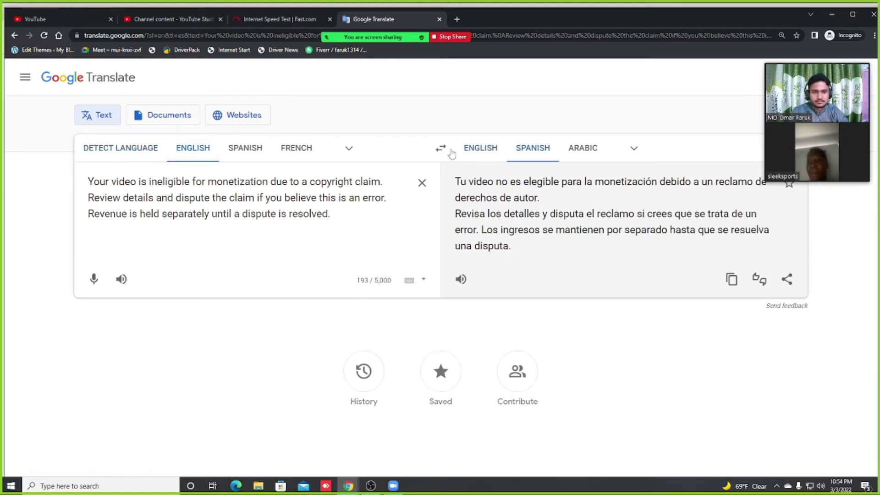
pyautogui.click(634, 148)
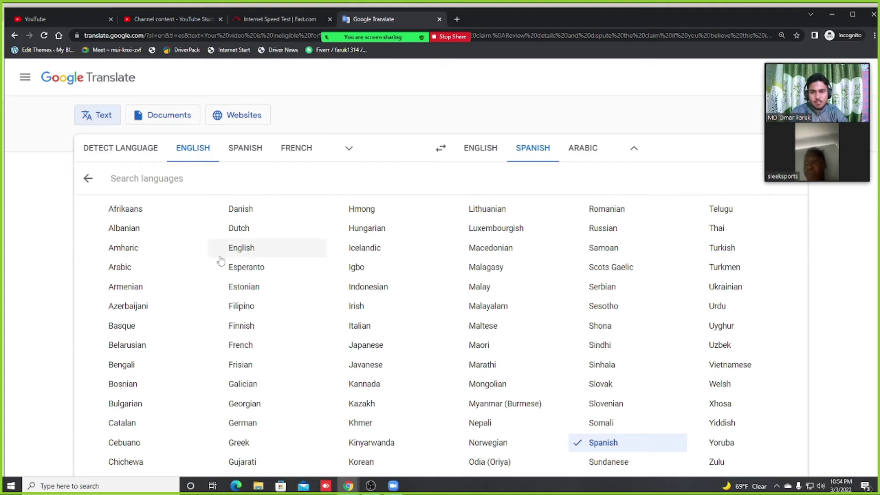
pyautogui.click(122, 364)
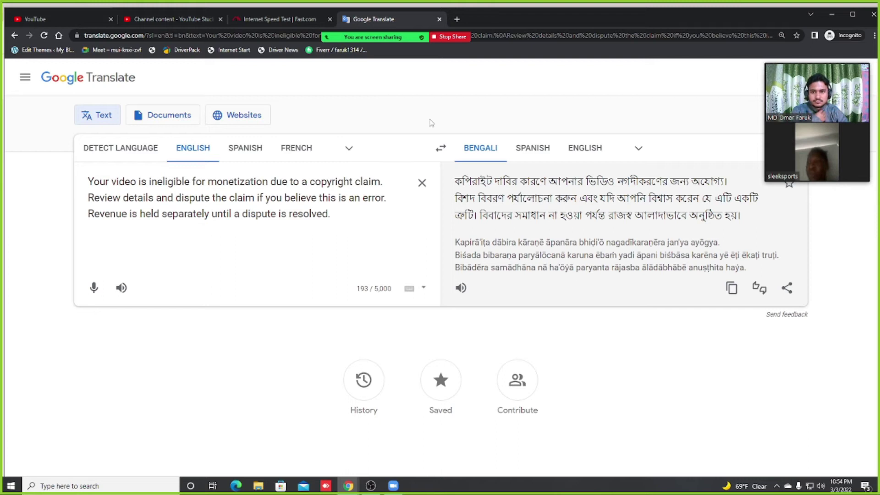
# - Return to YouTube Studio, open the claimed video's copyright summary and status, and read the monetization note
pyautogui.click(148, 21)
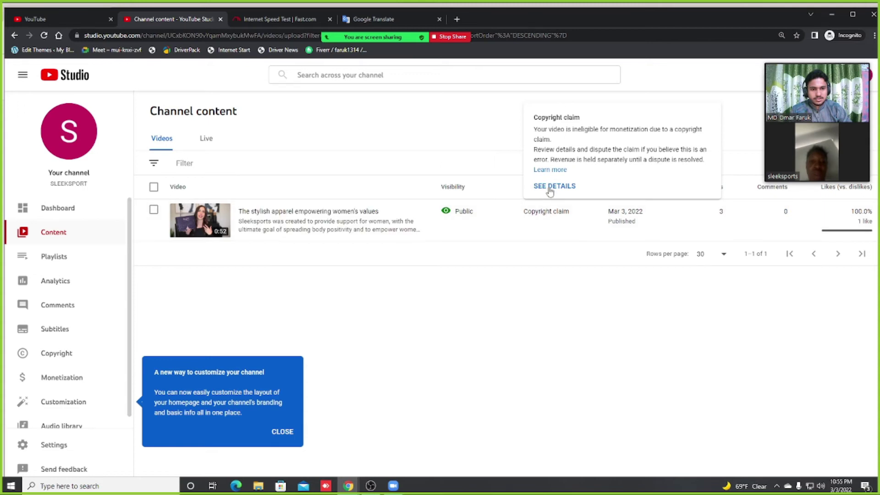
pyautogui.moveTo(549, 187)
pyautogui.click(546, 211)
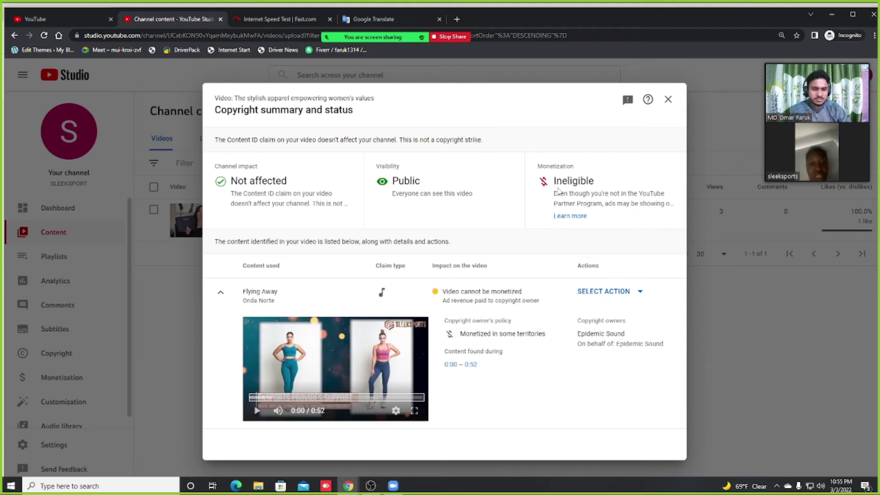
pyautogui.moveTo(553, 192); pyautogui.dragTo(670, 204)
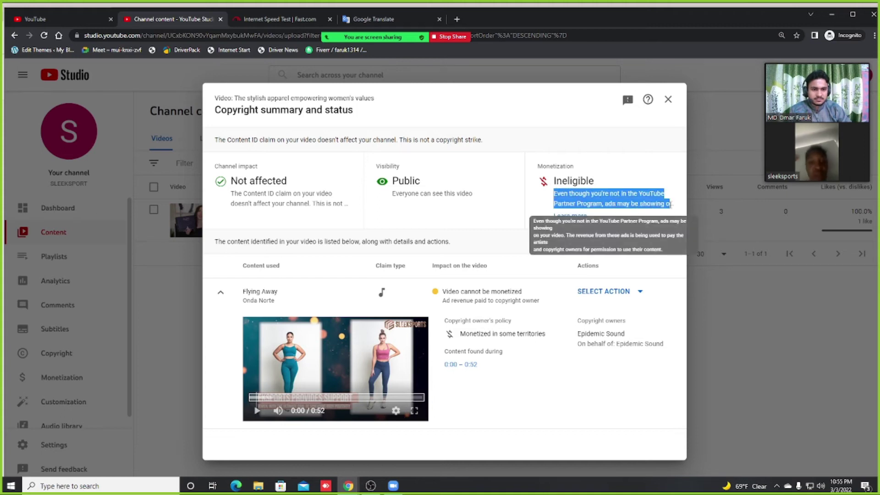
pyautogui.click(533, 200)
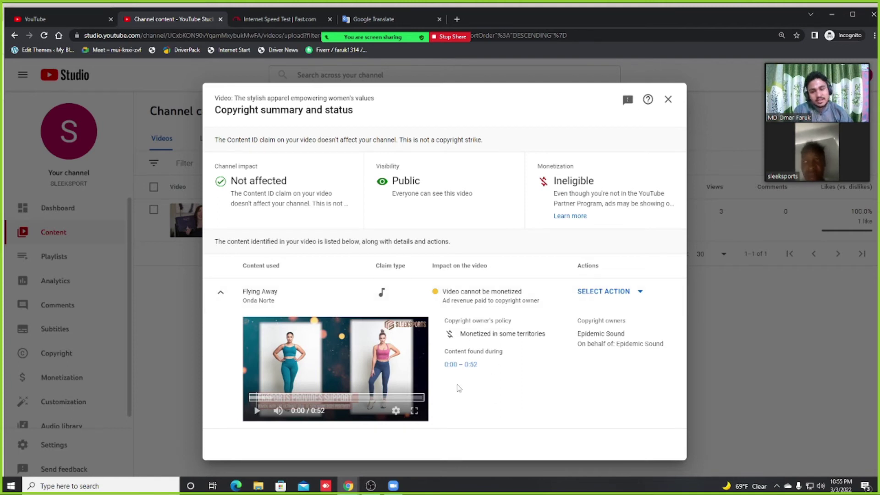
# - Review the actions available for the copyright claim on the song "Flying Away"
pyautogui.click(604, 293)
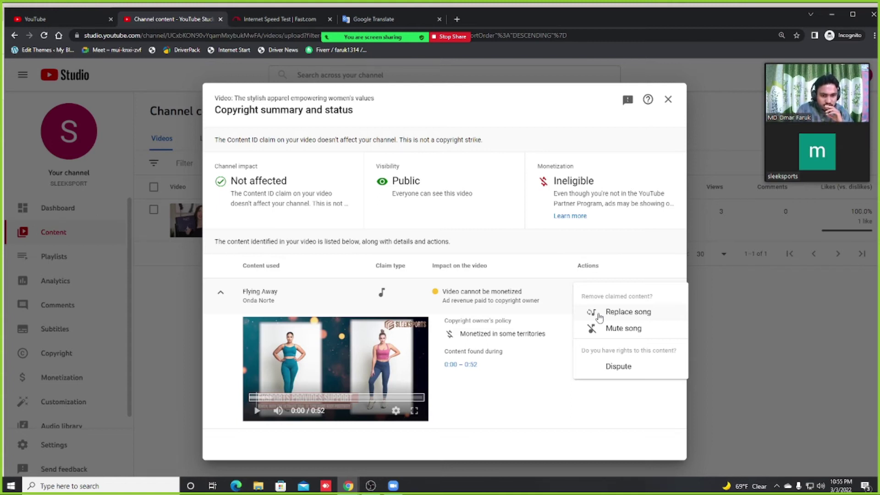
pyautogui.click(529, 372)
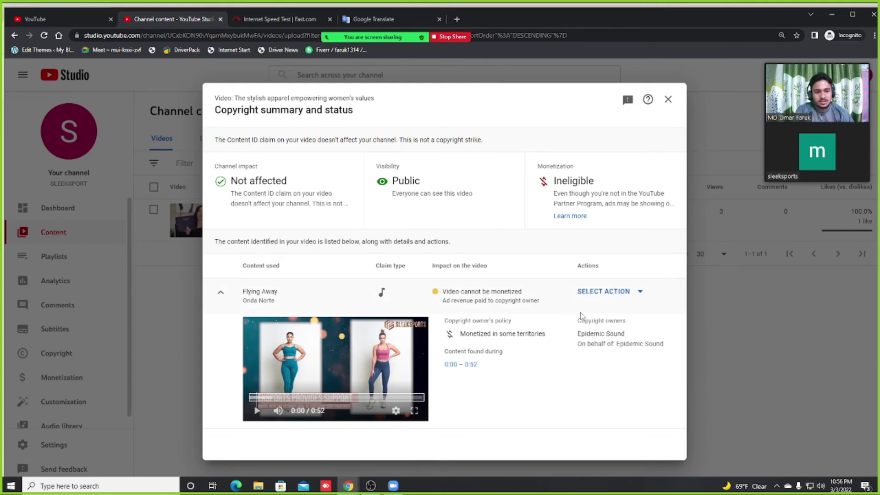
pyautogui.click(598, 291)
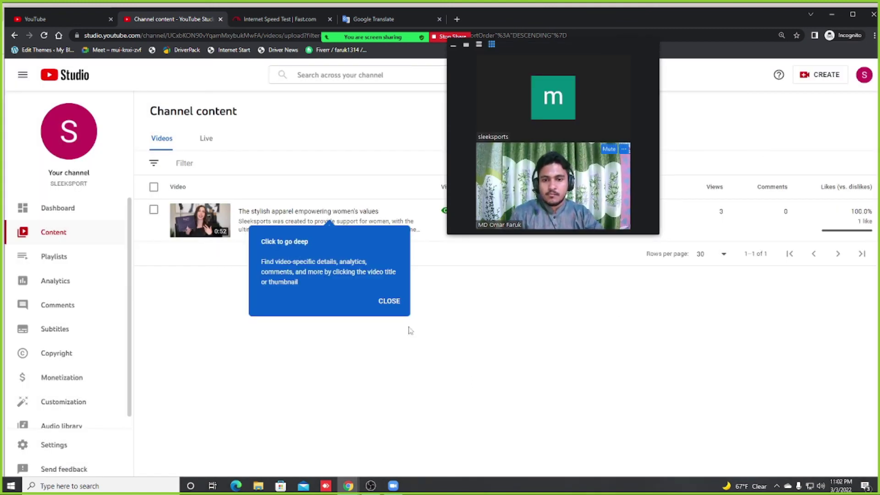
# - Dismiss the "Click to go deep" tip and move the floating Zoom video window away from the video title and restrictions
pyautogui.click(389, 303)
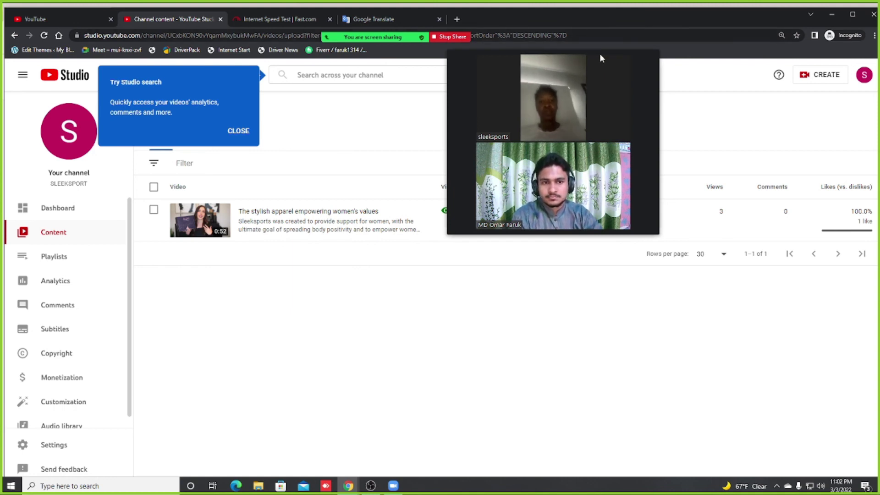
pyautogui.moveTo(531, 42); pyautogui.dragTo(747, 65)
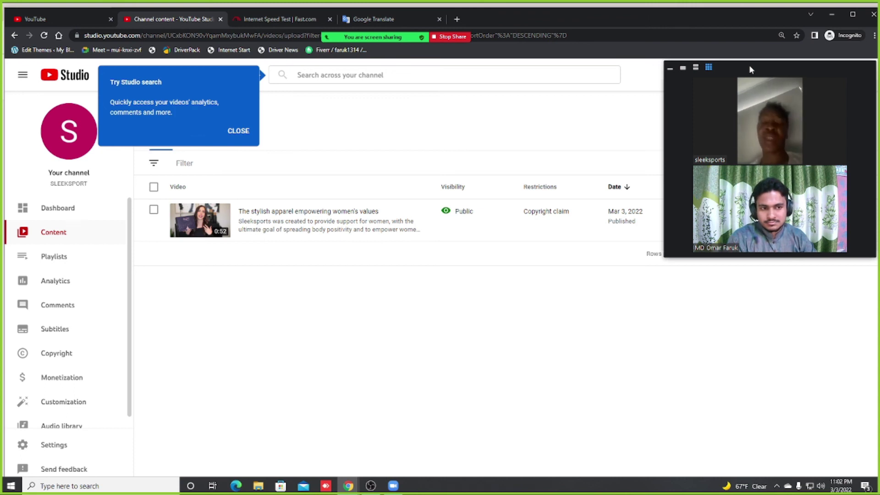
pyautogui.moveTo(750, 69); pyautogui.dragTo(440, 147)
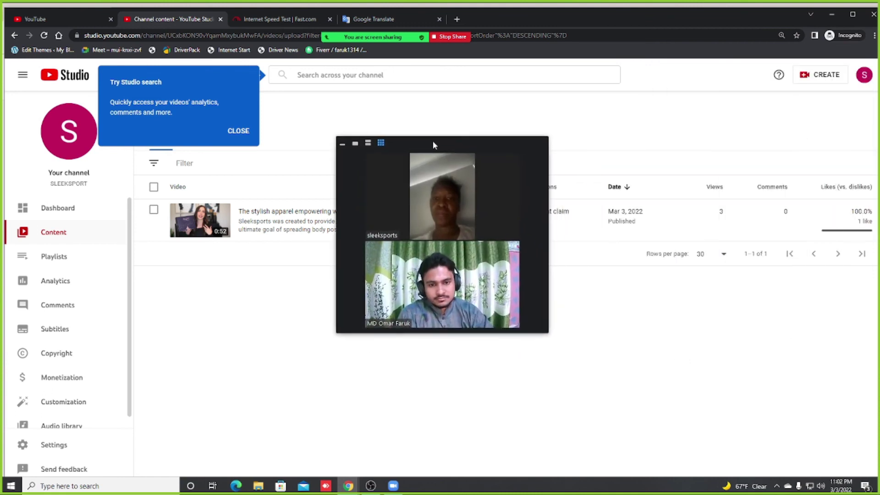
pyautogui.moveTo(434, 146); pyautogui.dragTo(410, 55)
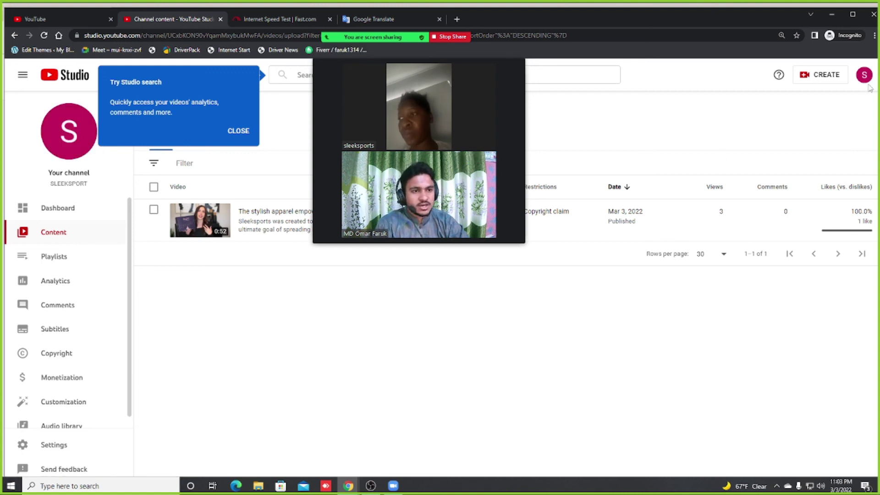
pyautogui.moveTo(414, 59); pyautogui.dragTo(756, 30)
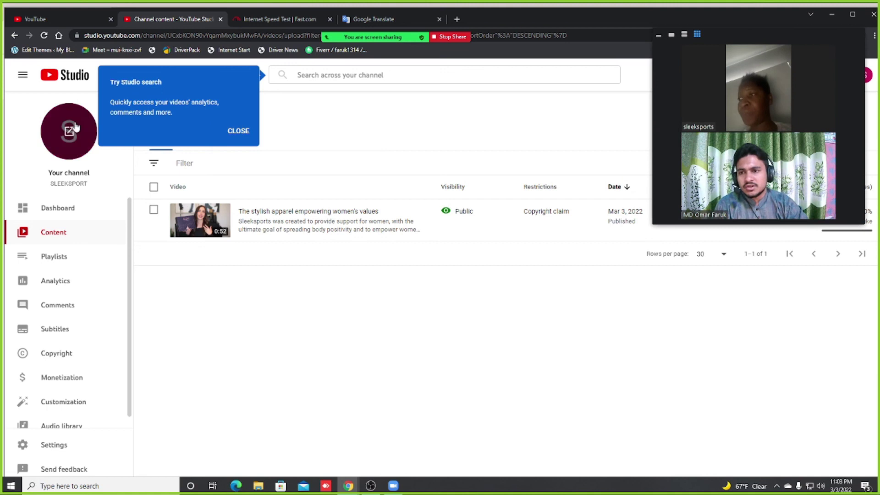
# - Collapse and re-expand the Studio navigation menu, and move the Zoom video window further off the video list
pyautogui.click(20, 79)
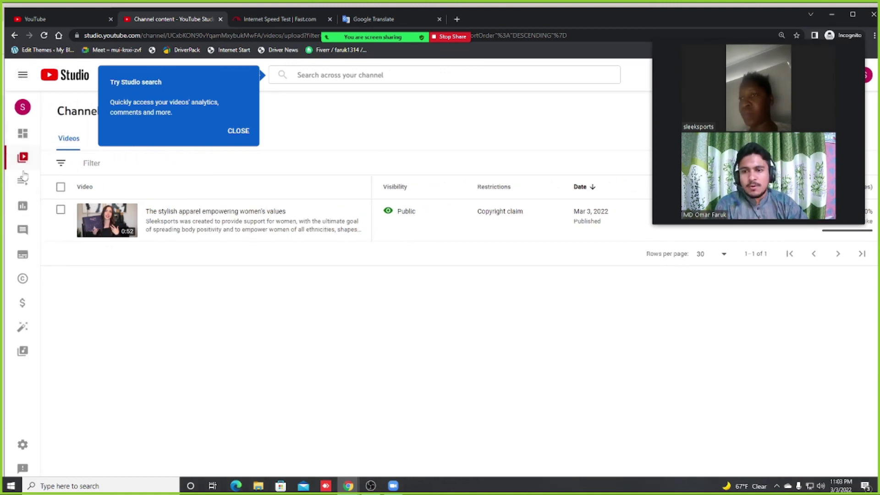
pyautogui.click(22, 75)
pyautogui.moveTo(751, 46); pyautogui.dragTo(810, 46)
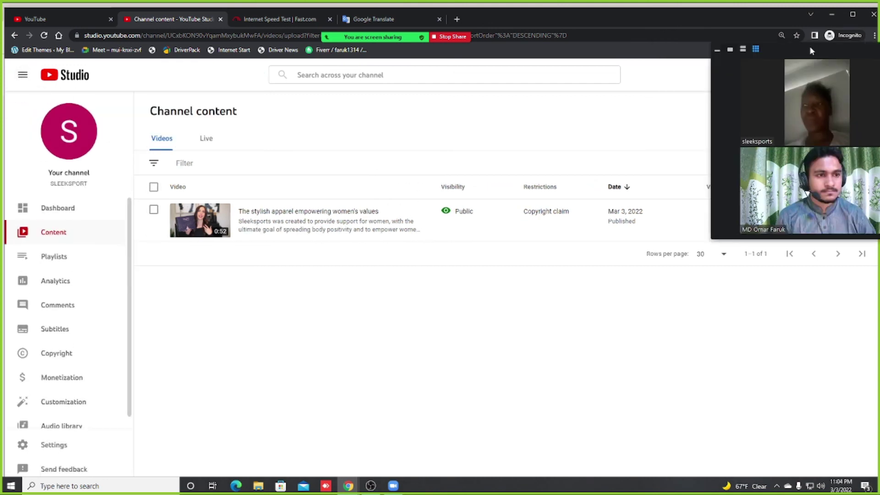